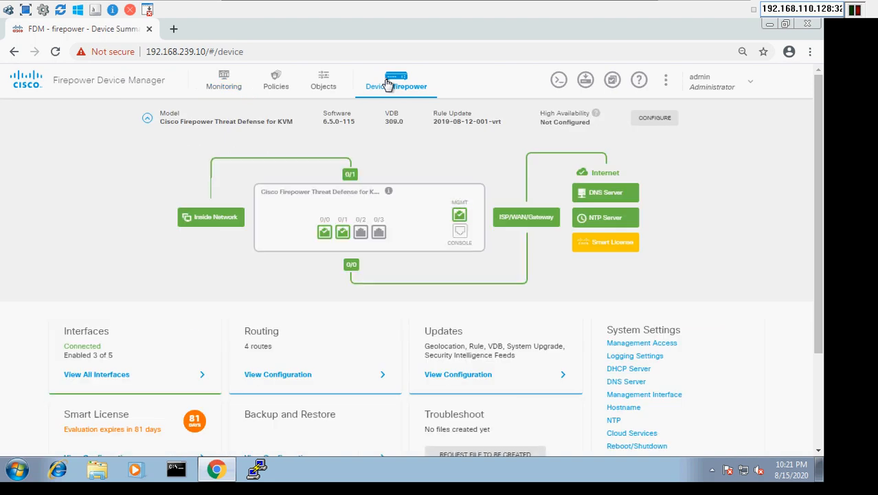
Show the Network Objects and Groups page listing the 12 network objects.
click(323, 84)
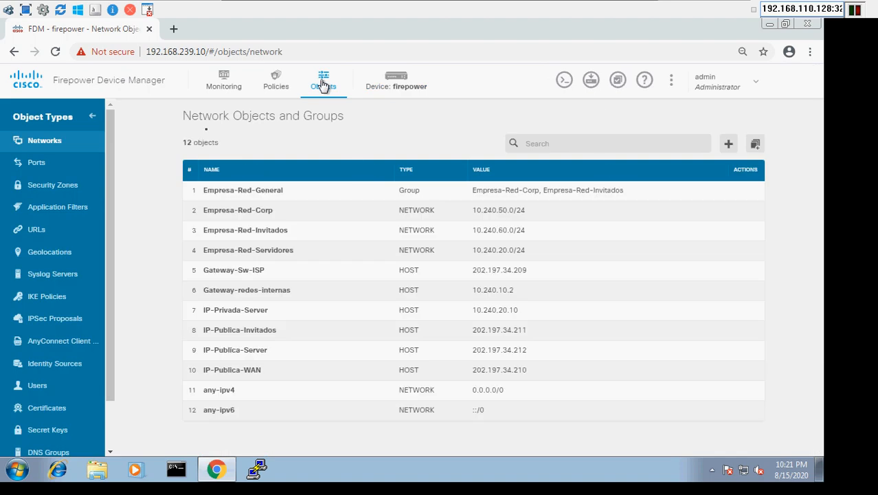
mouse_move(366, 6)
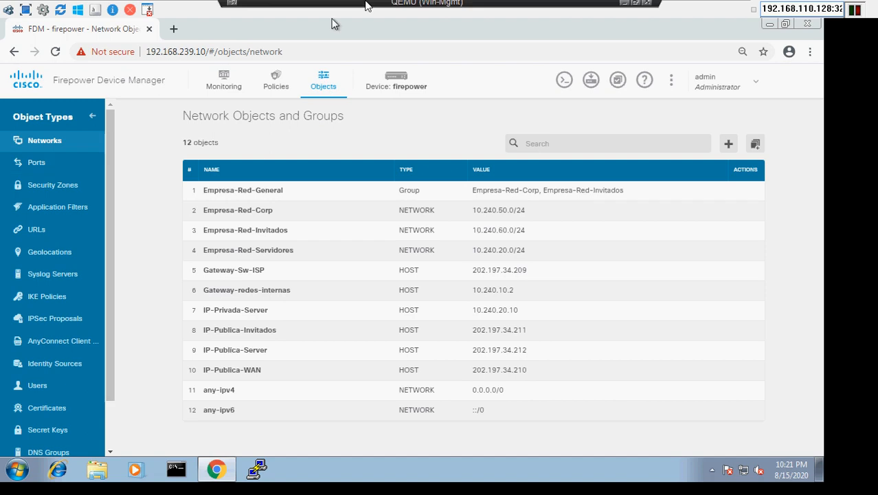
click(623, 7)
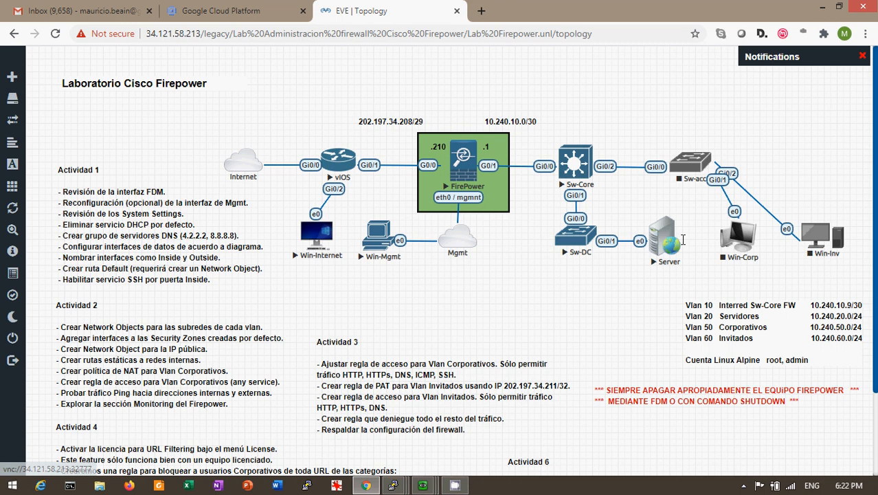
click(422, 485)
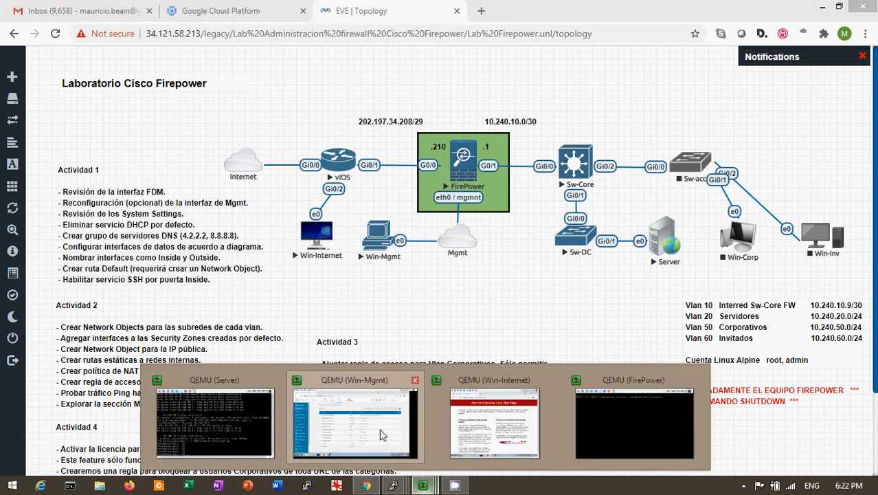
click(382, 434)
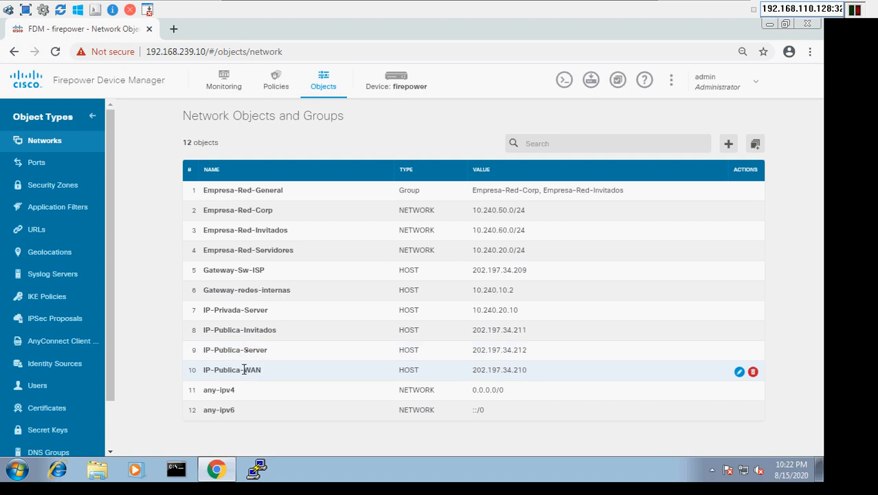
drag(235, 349, 497, 351)
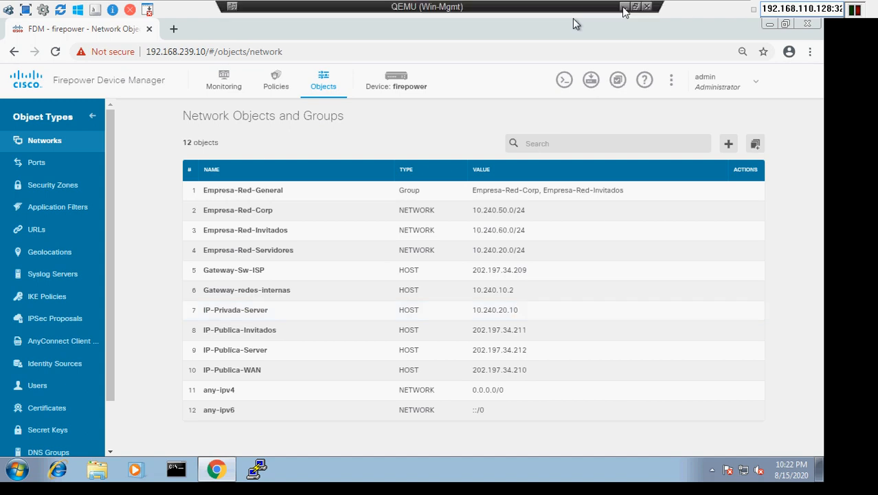
click(624, 8)
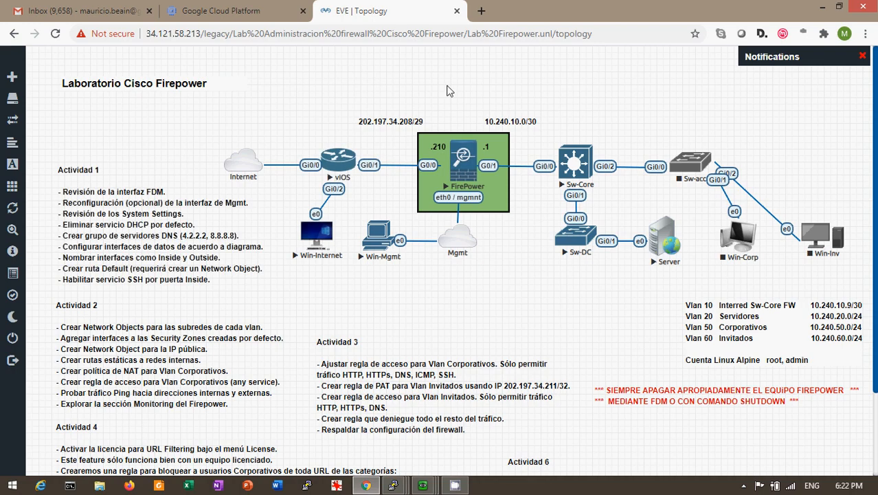
click(440, 149)
mouse_move(421, 487)
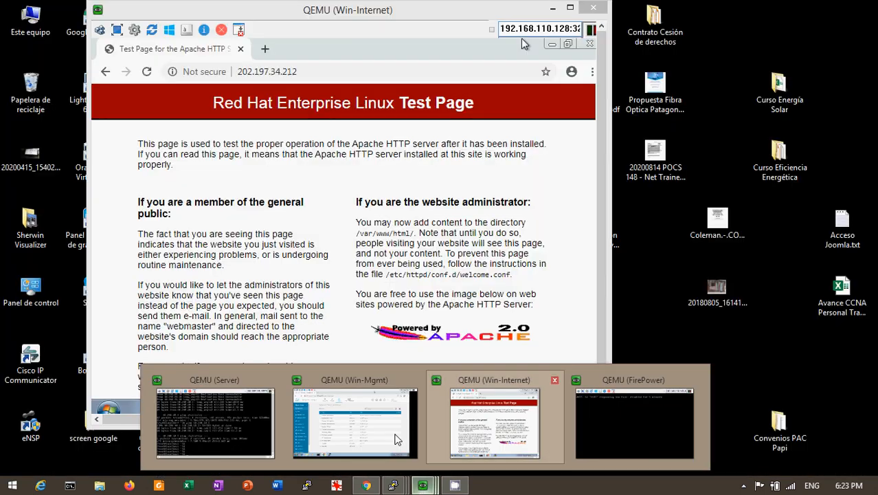
click(397, 439)
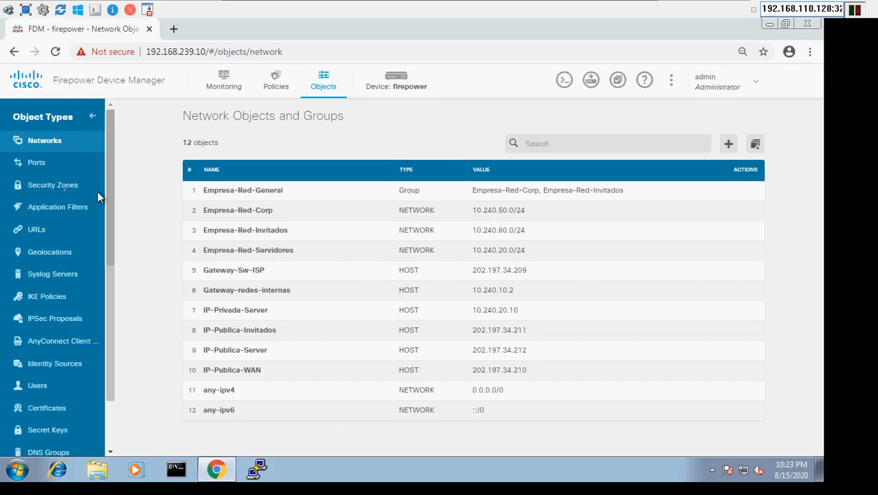
List the port objects and check that Puertos-Server contains HTTP and SSH, closing without changes.
click(37, 164)
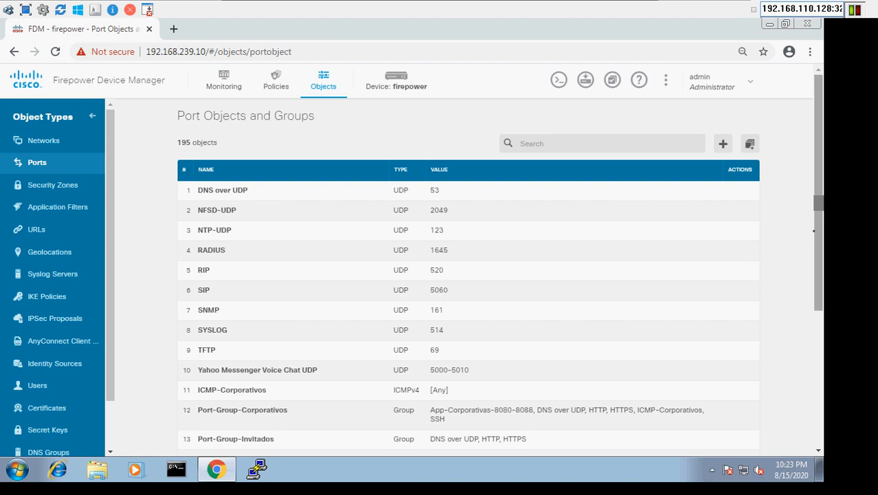
drag(813, 230, 811, 290)
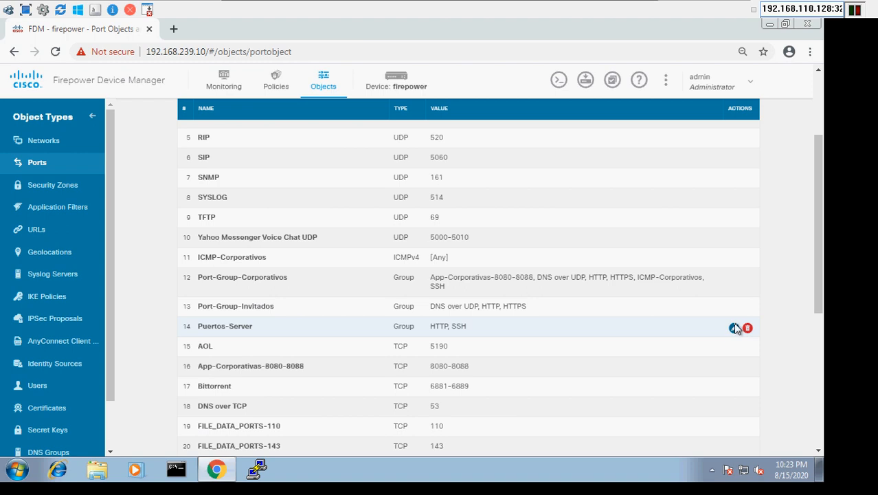
click(734, 328)
click(348, 121)
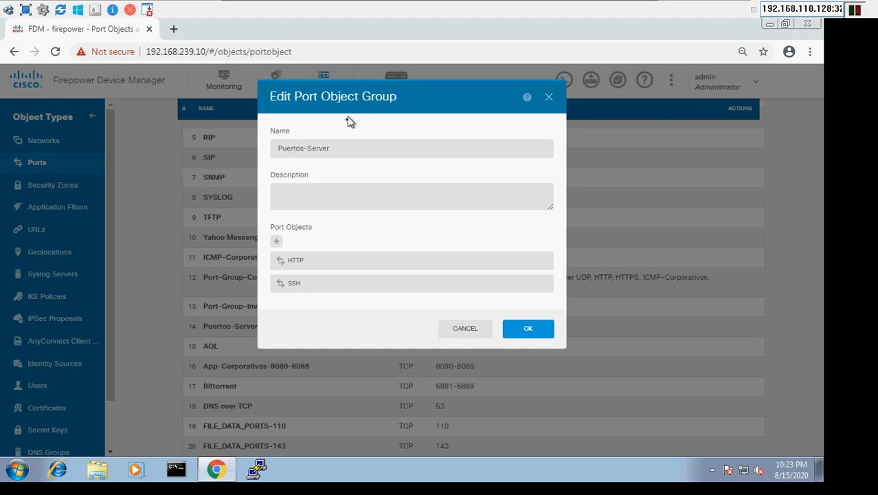
click(352, 145)
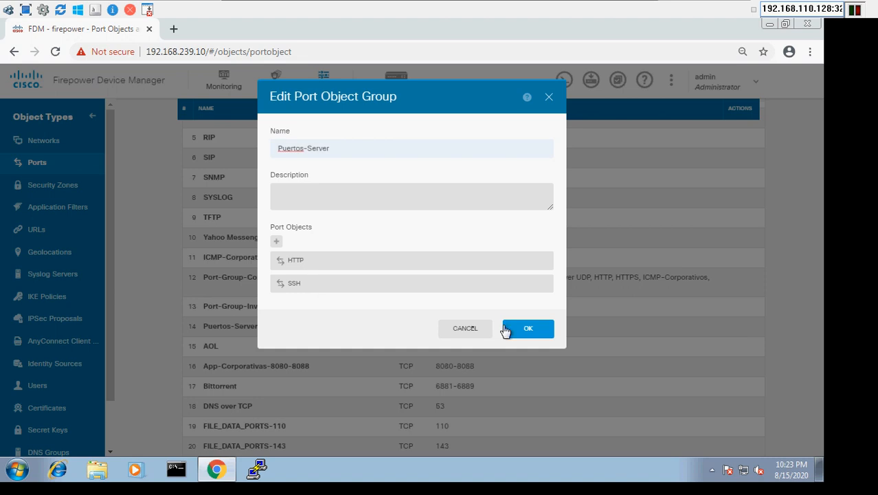
click(473, 333)
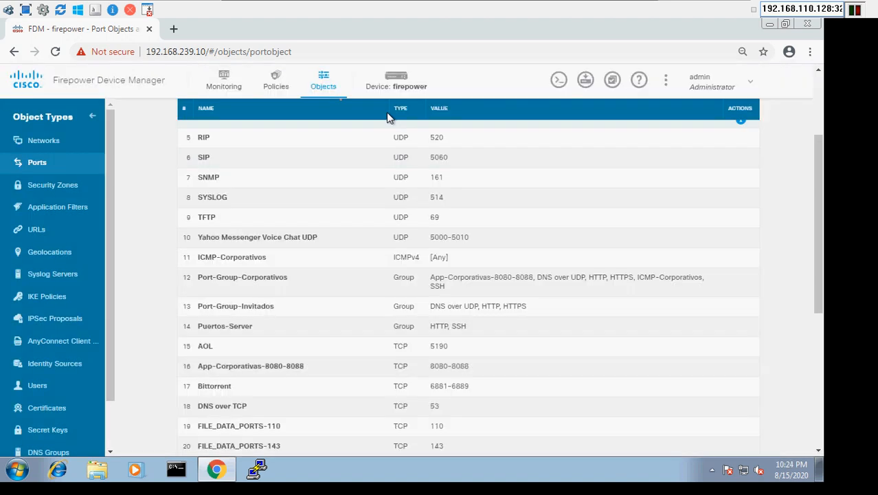
Display the NAT rules, including manual rules PAT-Server-HTTP and PAT-Server-2222.
click(277, 84)
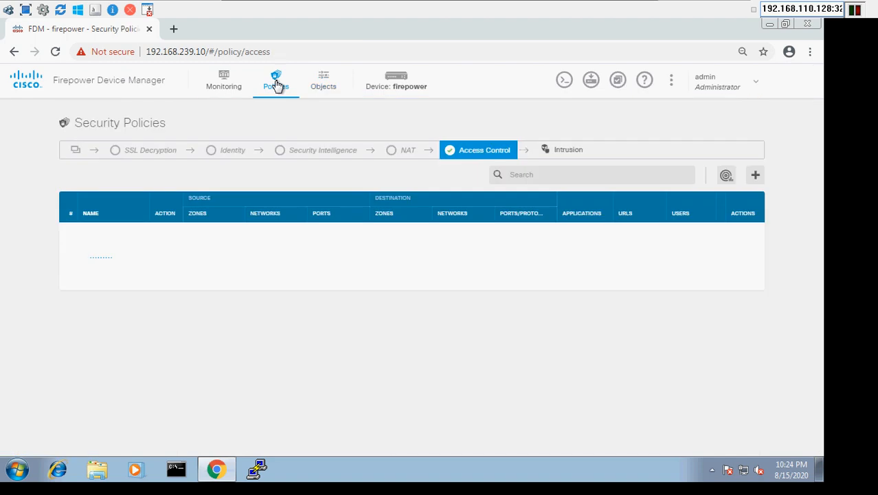
click(400, 153)
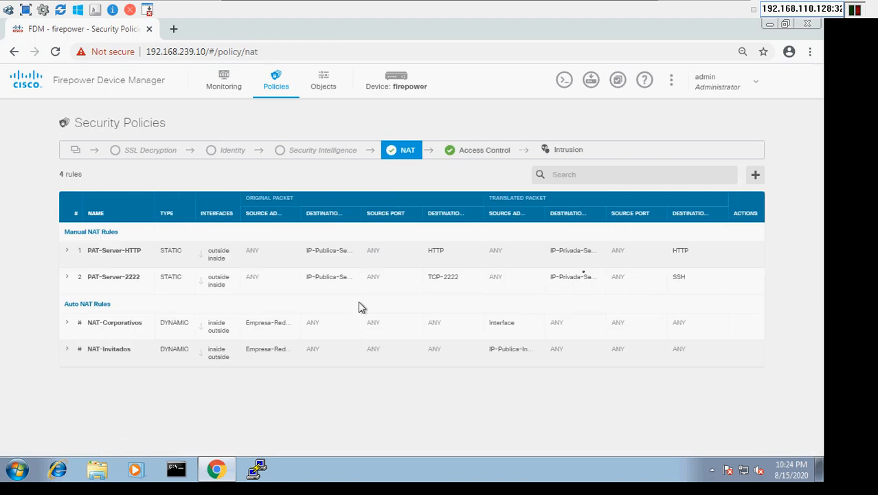
mouse_move(684, 258)
click(739, 253)
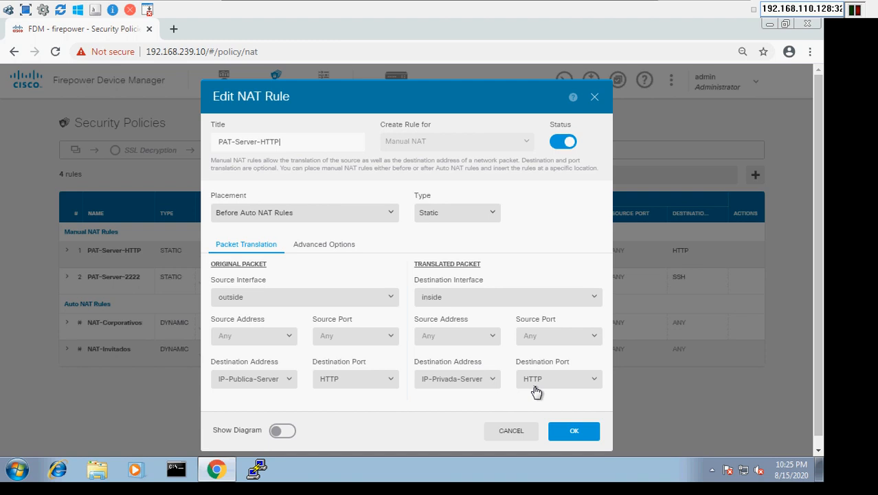
click(515, 437)
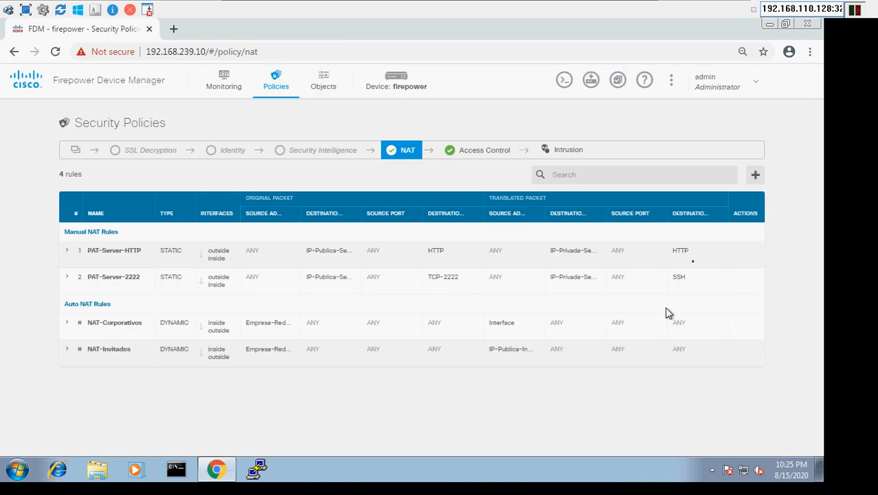
mouse_move(734, 291)
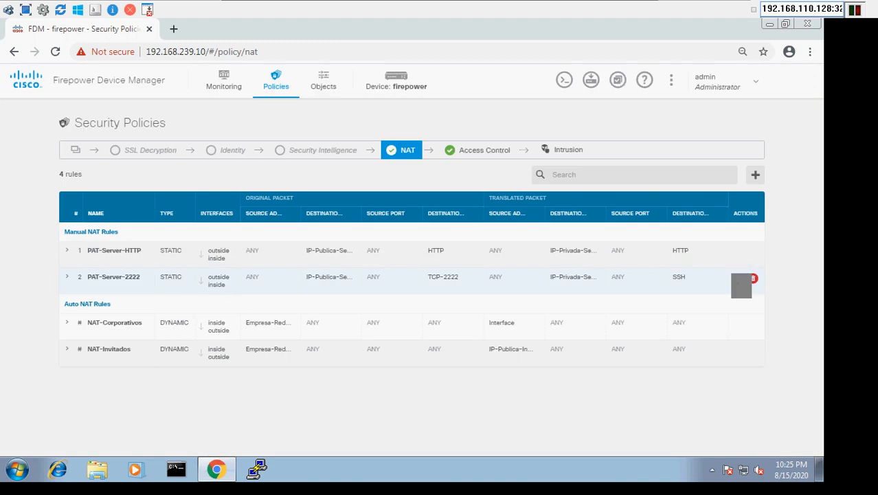
click(739, 278)
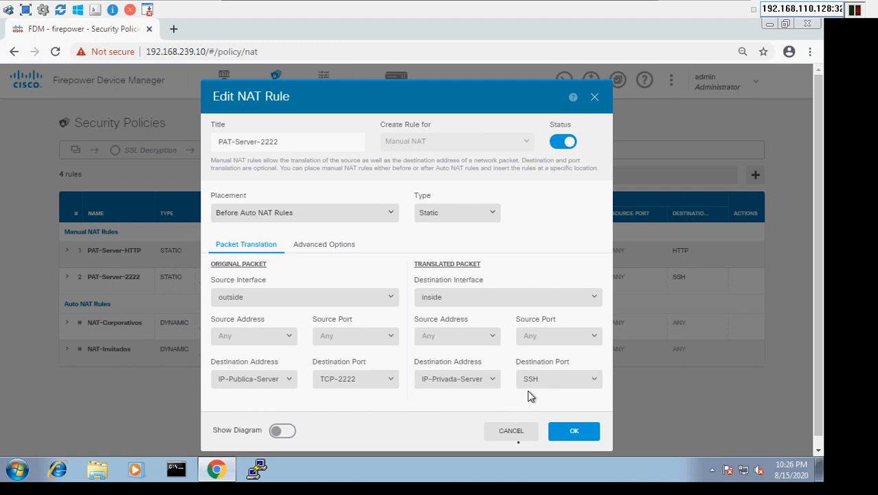
click(510, 431)
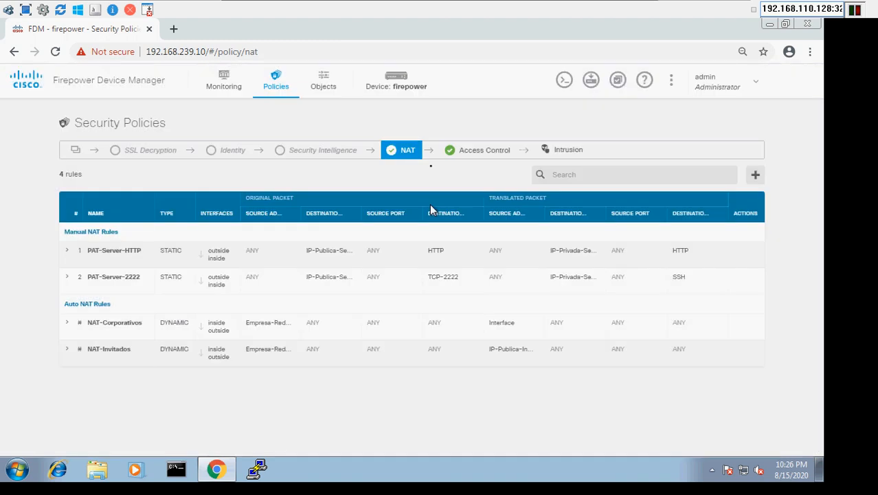
Switch to the access control rules and open rule 1, Accceso-Server-80-22, for review.
click(471, 155)
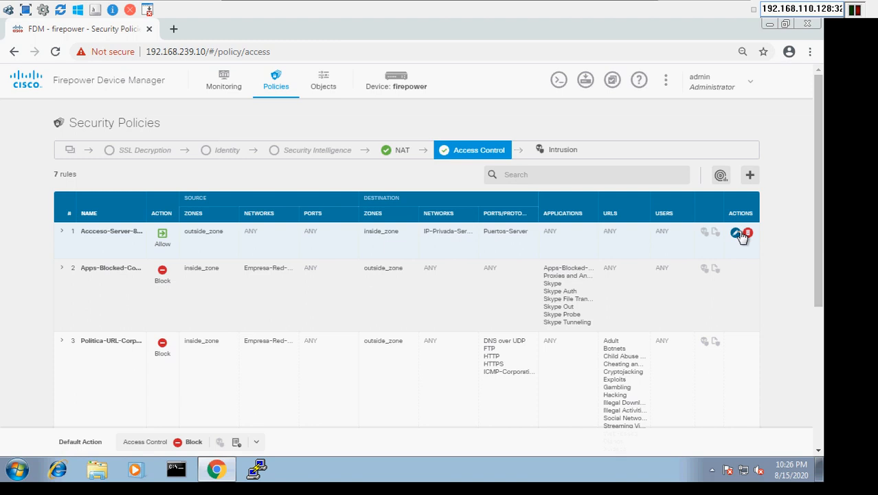
click(733, 234)
Review Accceso-Server-80-22's outside_zone to IP-Privada-Server on Puertos-Server settings, then cancel unsaved.
click(736, 234)
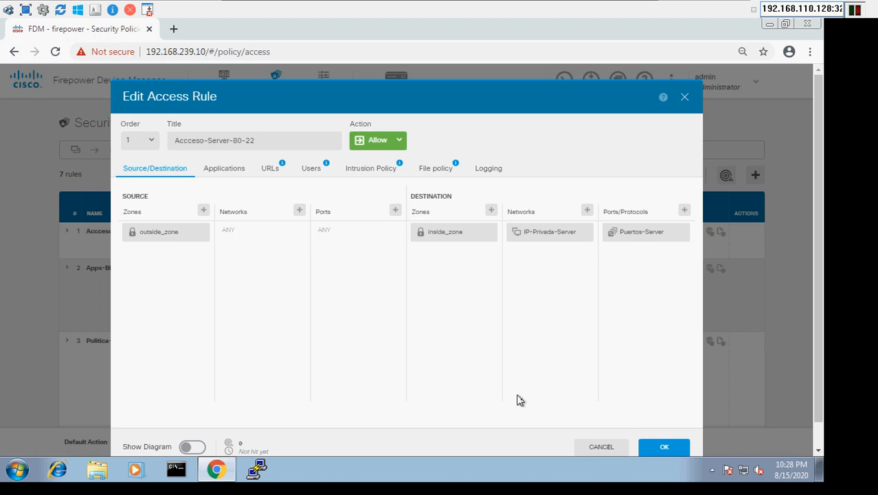
click(602, 450)
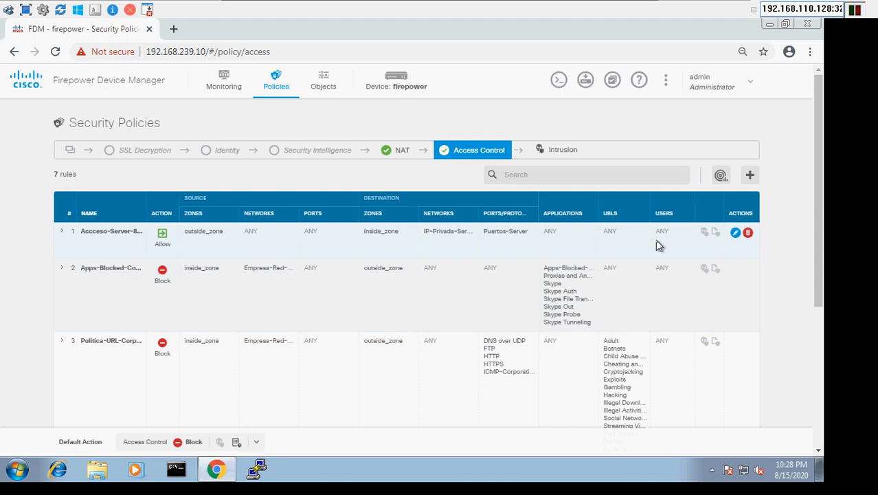
Minimize the full-screen QEMU (Win-Mgmt) console to return to the EVE-NG topology.
mouse_move(553, 13)
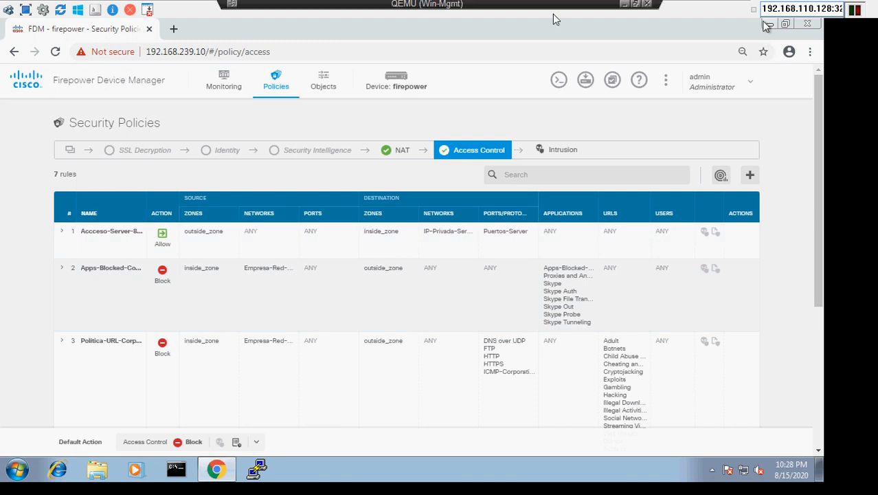
click(623, 7)
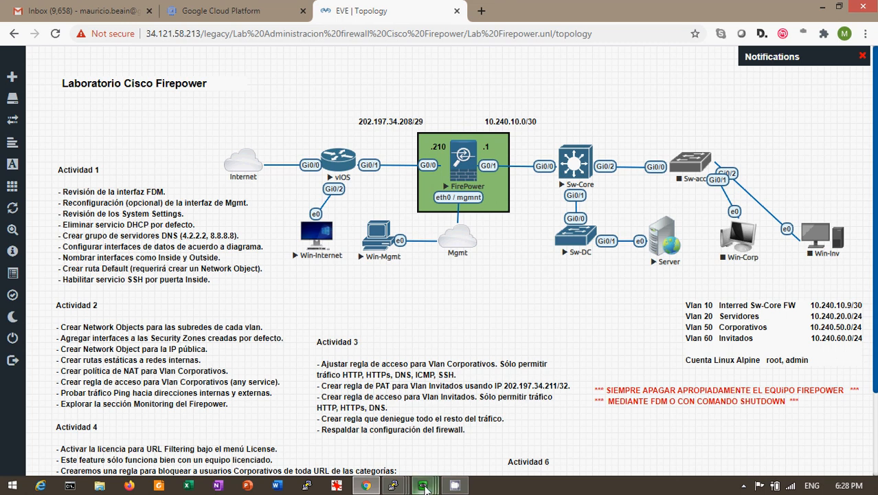
On the Win-Internet host, rerun ipconfig in Command Prompt to show its IP settings.
mouse_move(425, 488)
click(496, 451)
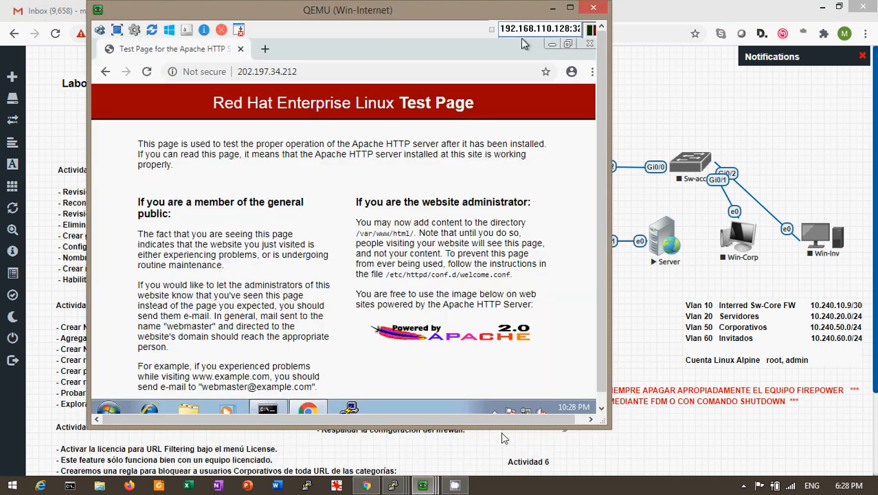
click(356, 71)
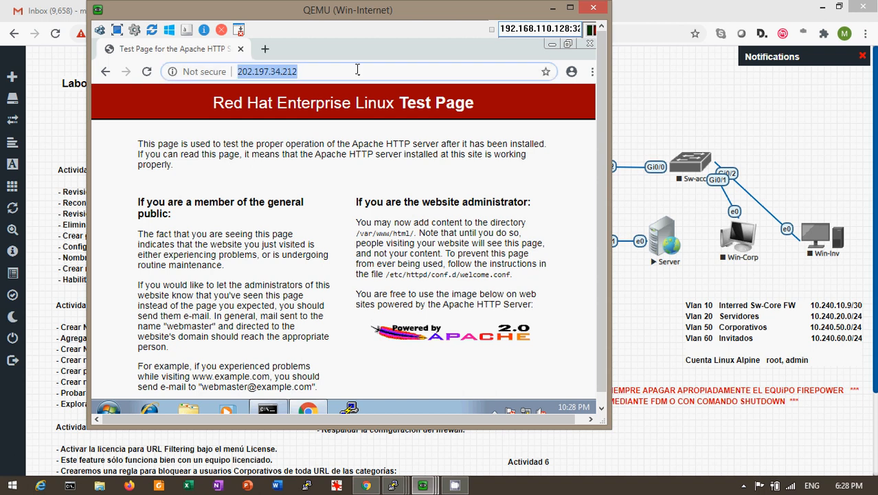
click(271, 408)
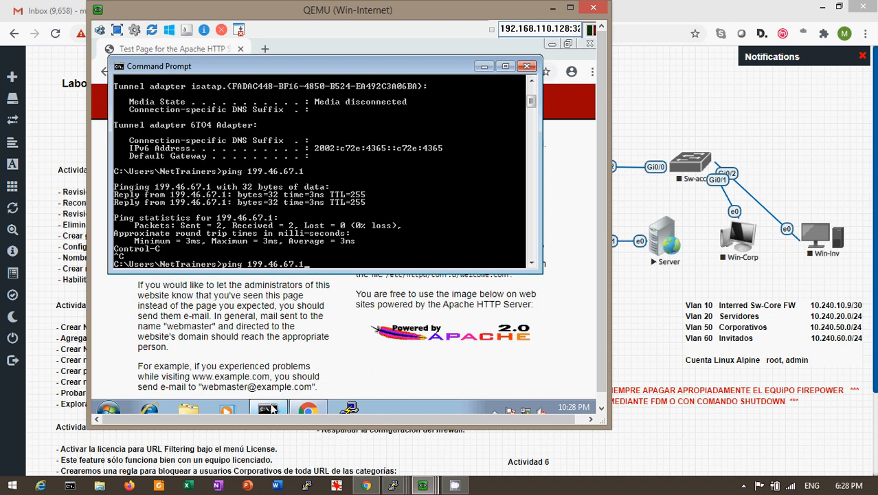
key(Up)
key(Return)
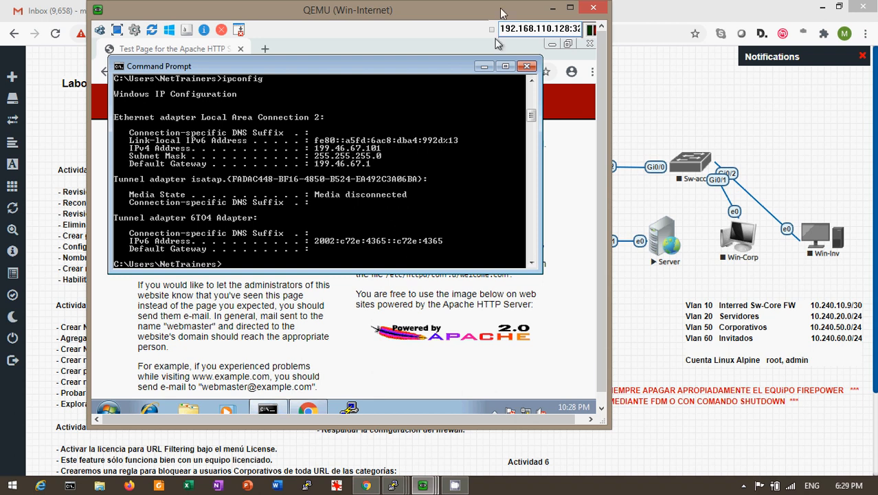
drag(501, 13, 485, 336)
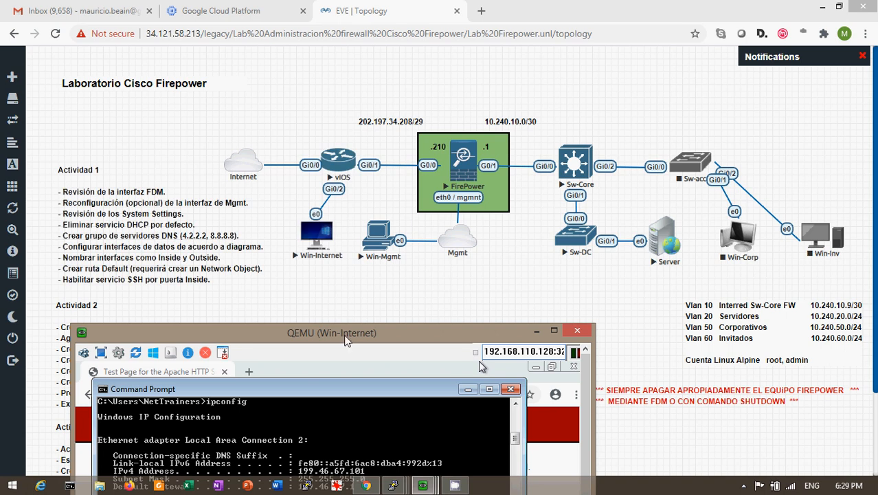
drag(347, 340, 395, 103)
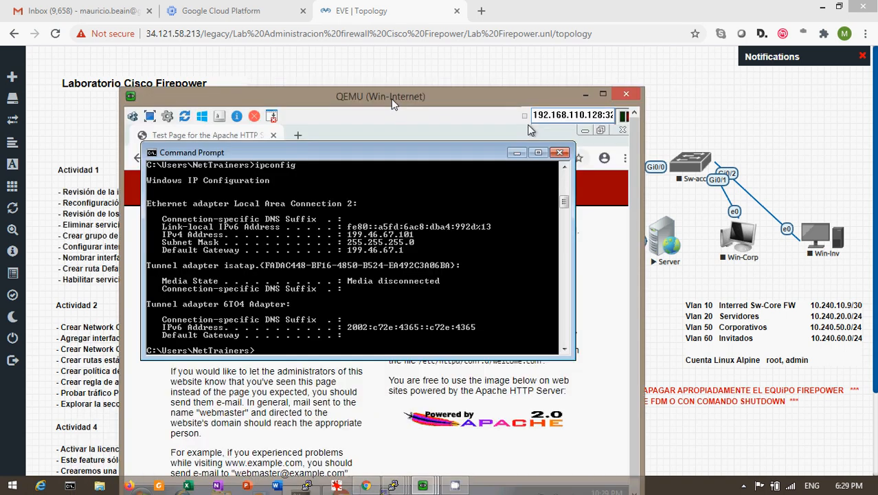
click(516, 153)
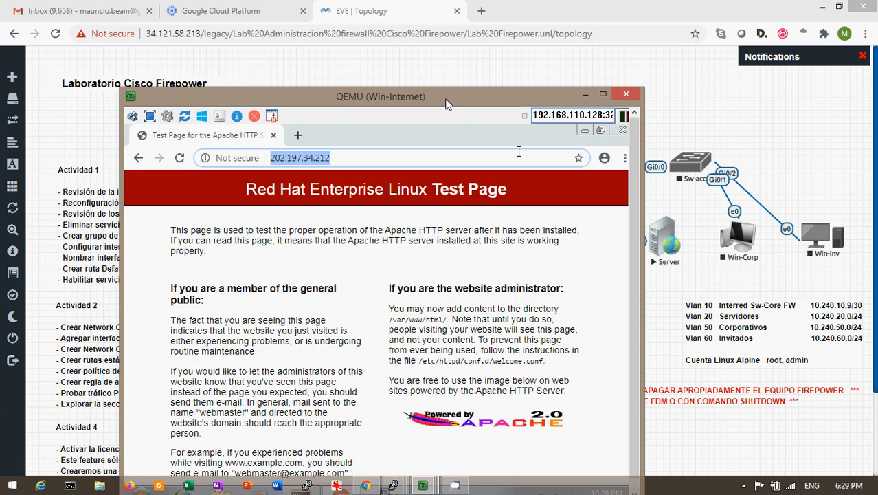
drag(446, 103, 466, 63)
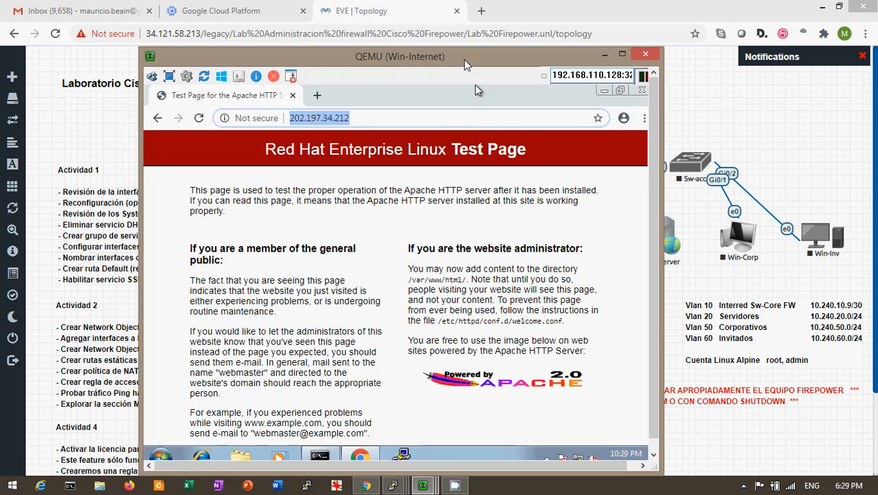
click(383, 115)
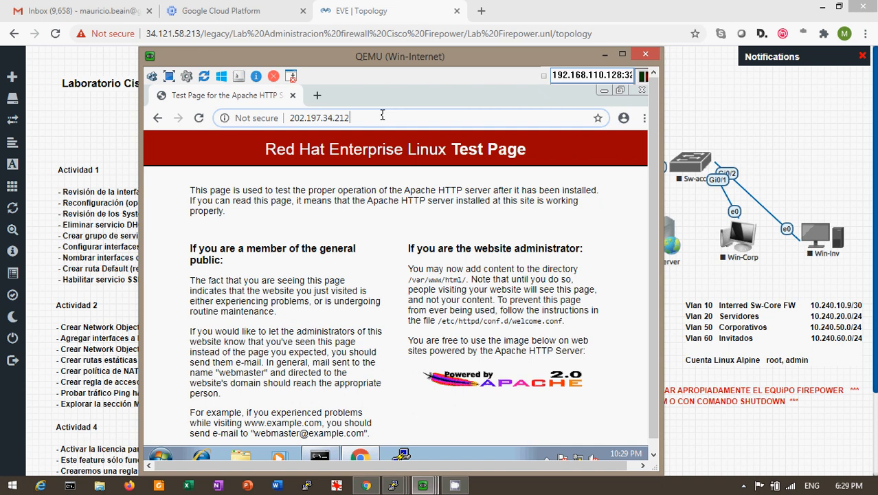
key(Return)
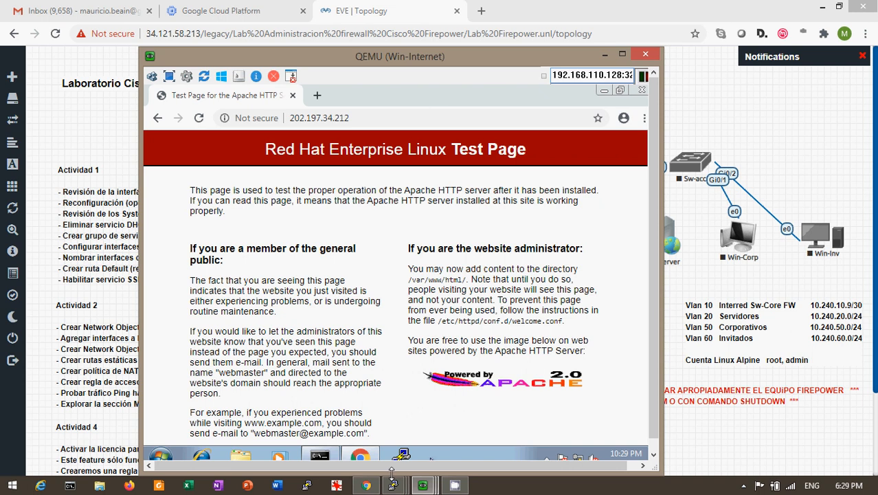
Check the web server console responds, then copy the 202.197.34.212 address from the browser.
click(423, 485)
click(212, 420)
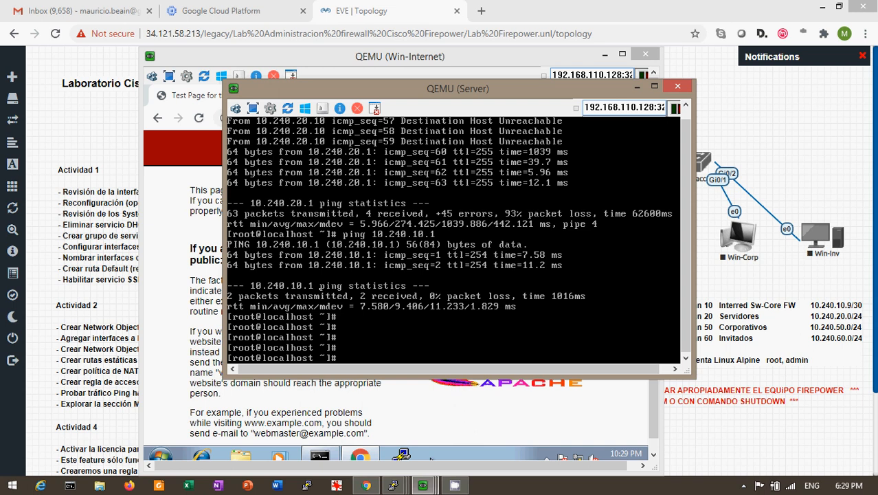
key(Return)
key(Return)
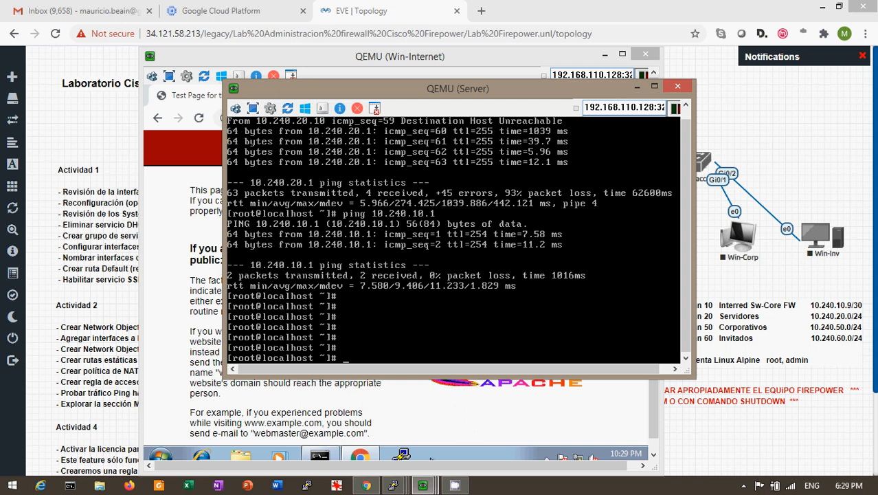
click(635, 92)
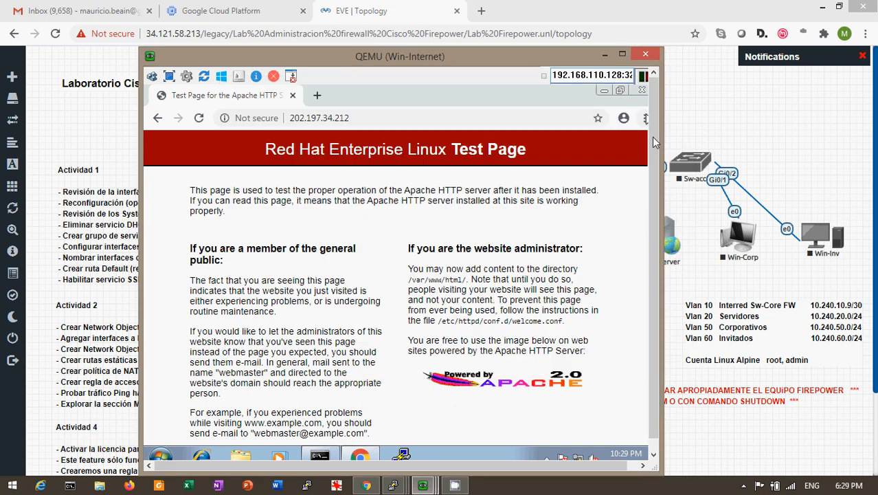
drag(551, 59, 450, 71)
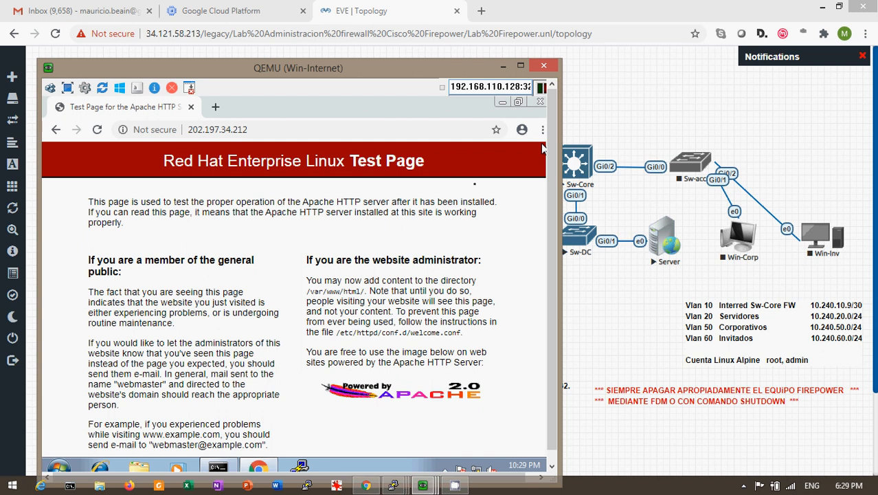
drag(351, 75, 425, 33)
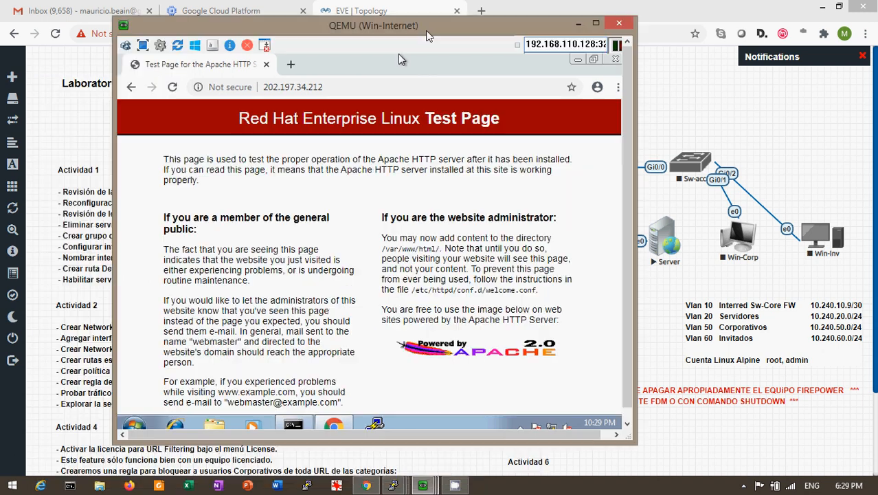
click(331, 87)
key(ctrl+c)
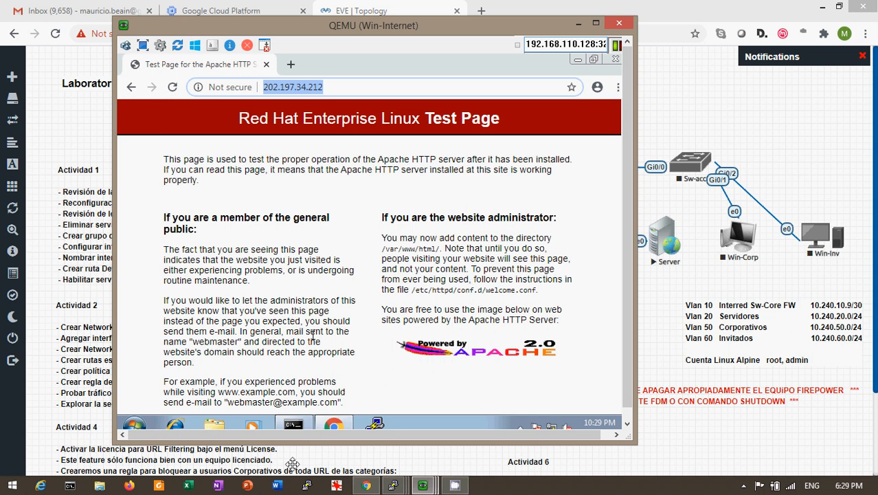
Connect PuTTY over SSH to host 202.197.34.212 on port 2222.
mouse_move(333, 424)
click(375, 424)
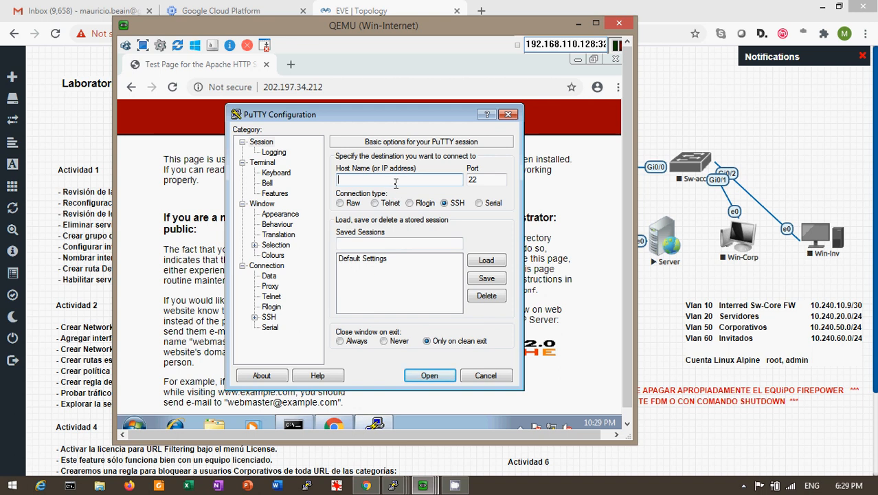
key(ctrl+v)
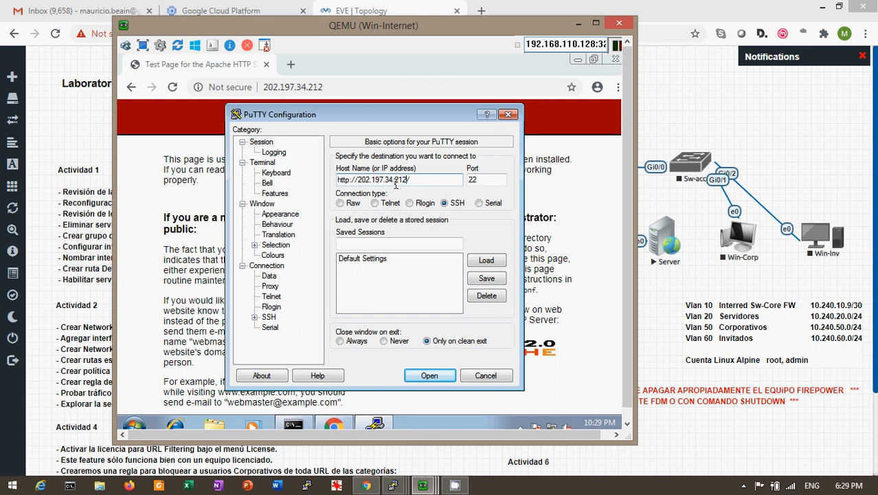
key(BackSpace)
key(Home)
key(Right)
key(Right)
key(Right)
key(Right)
key(BackSpace)
key(BackSpace)
key(BackSpace)
key(BackSpace)
key(BackSpace)
key(BackSpace)
key(BackSpace)
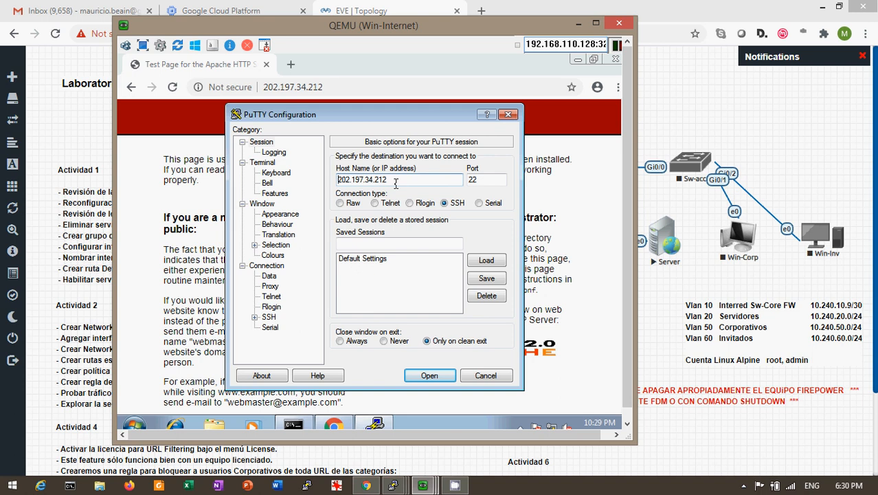
click(495, 181)
text(22)
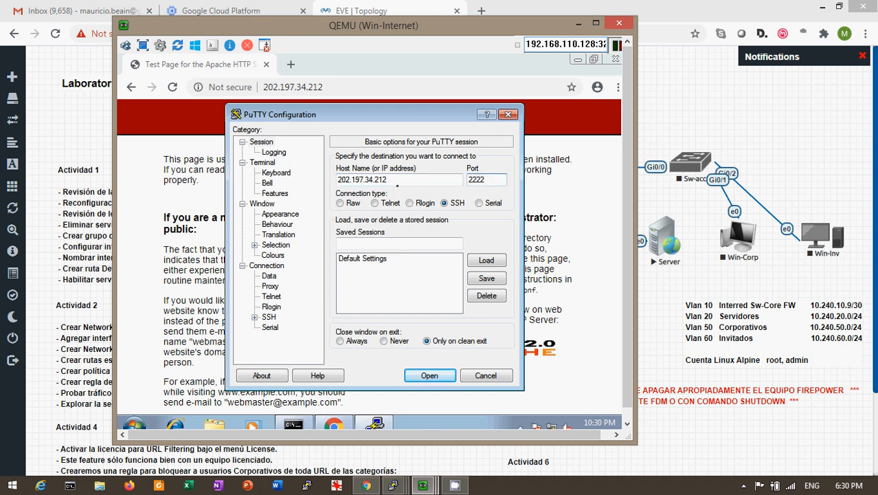
click(428, 376)
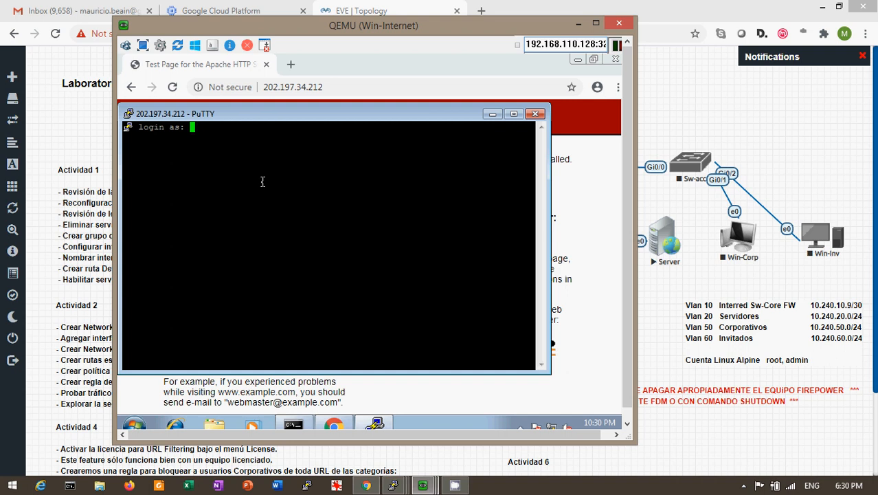
Log in as root, run ifconfig showing eth0 at 10.240.20.10, then switch to the Win-Mgmt VM.
text(root)
key(Return)
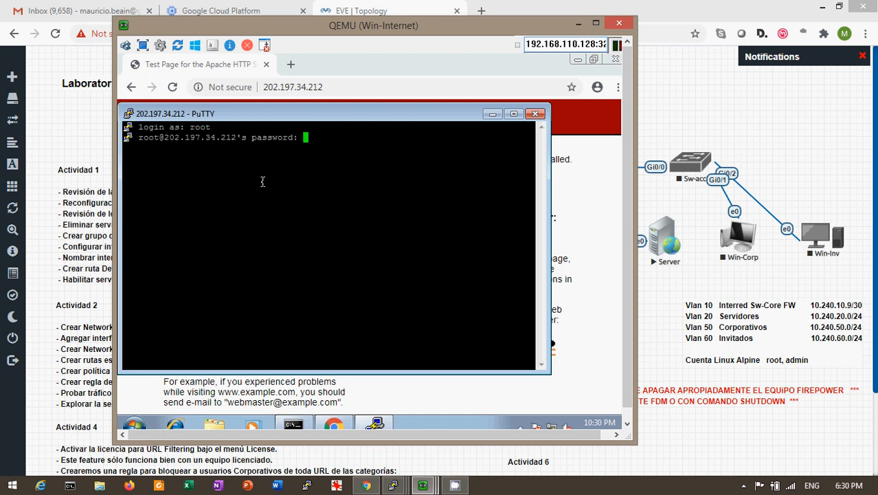
key(Return)
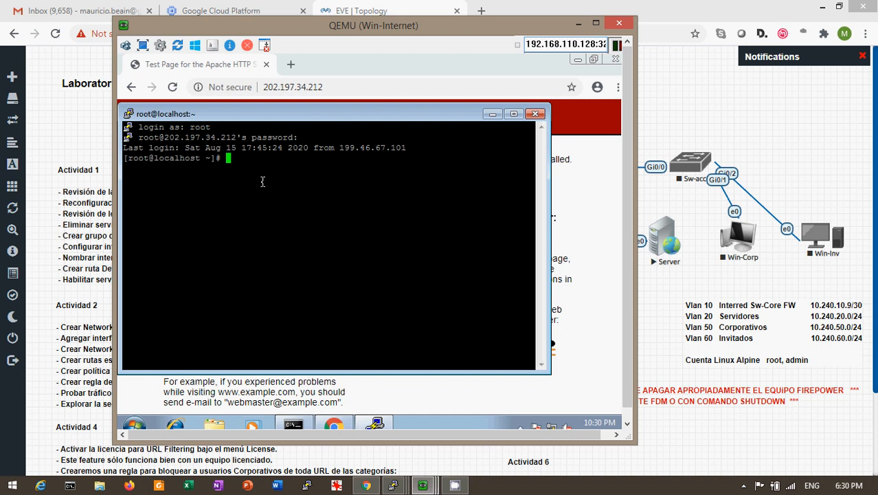
key(Return)
key(Return)
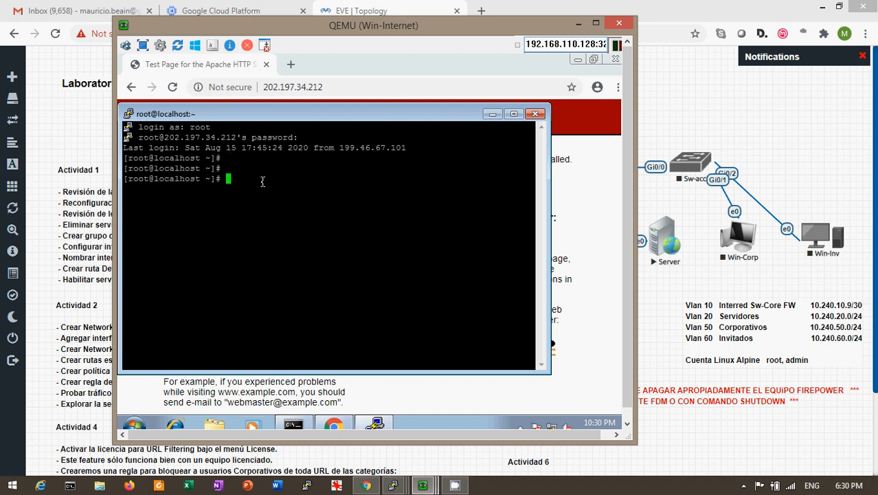
text(ifconfig)
key(Return)
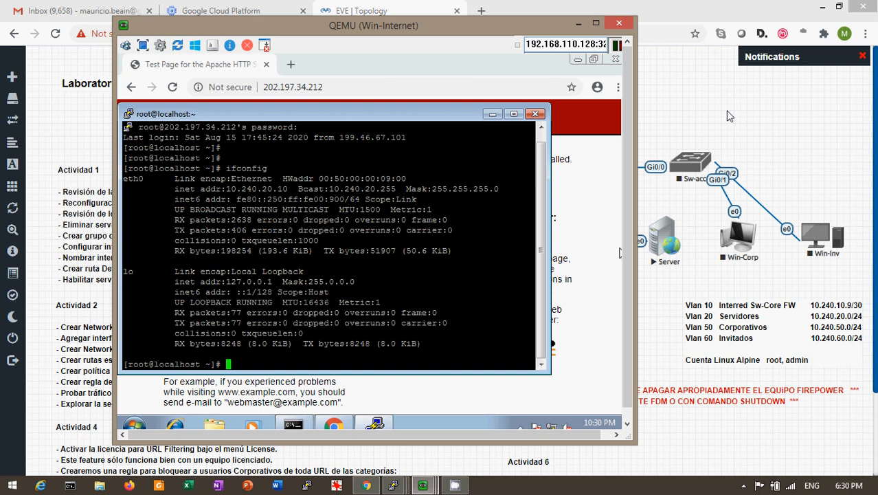
click(429, 488)
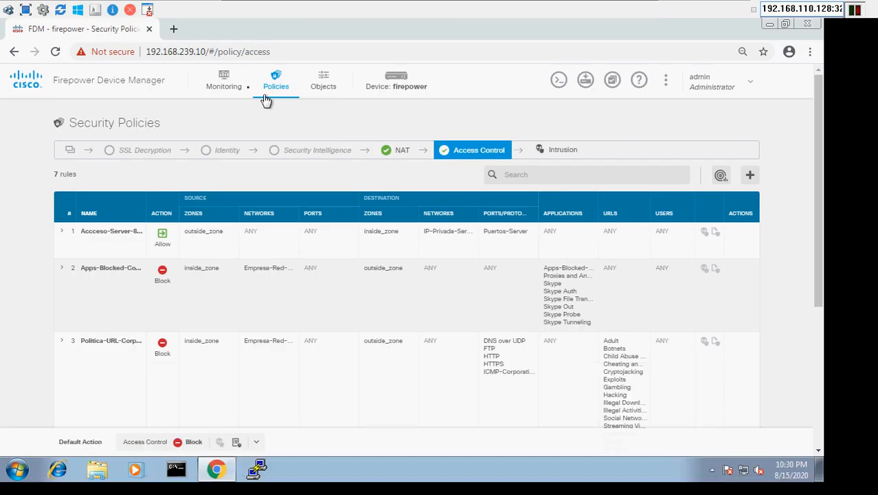
Drill into the Accceso-Server-80-22 rule from the Monitoring Network Overview report.
click(217, 94)
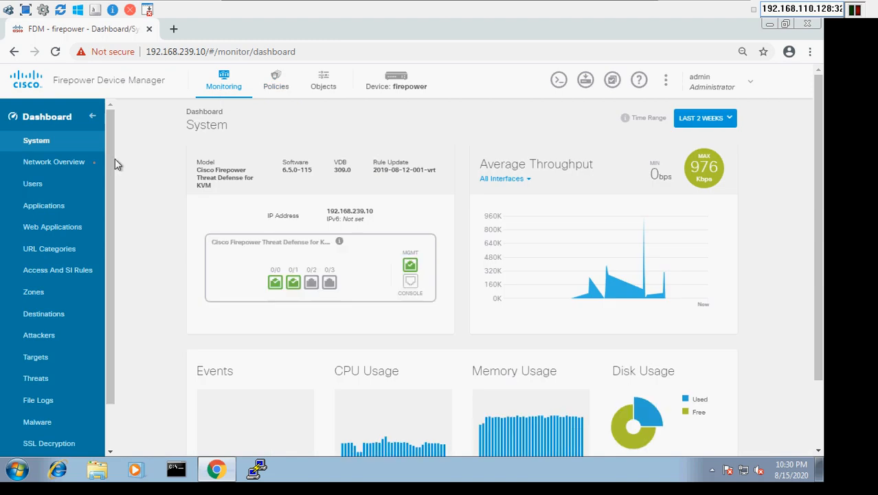
click(69, 169)
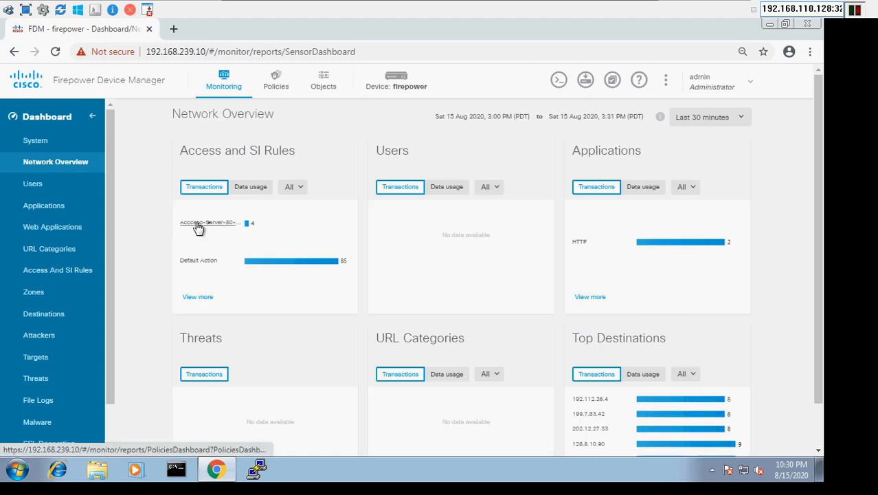
click(212, 223)
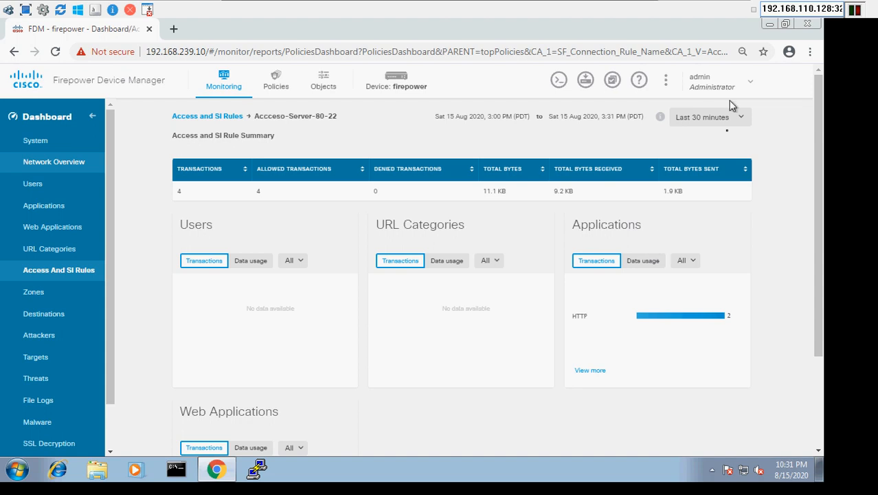
mouse_move(660, 116)
Open Accceso-Server-80-22's detail in the Access and SI Rules report, showing 4 allowed transactions.
click(51, 162)
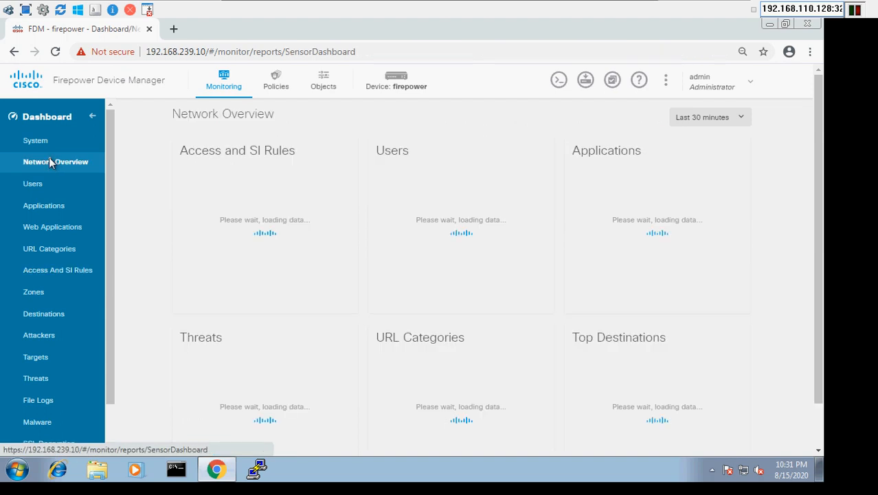
click(47, 275)
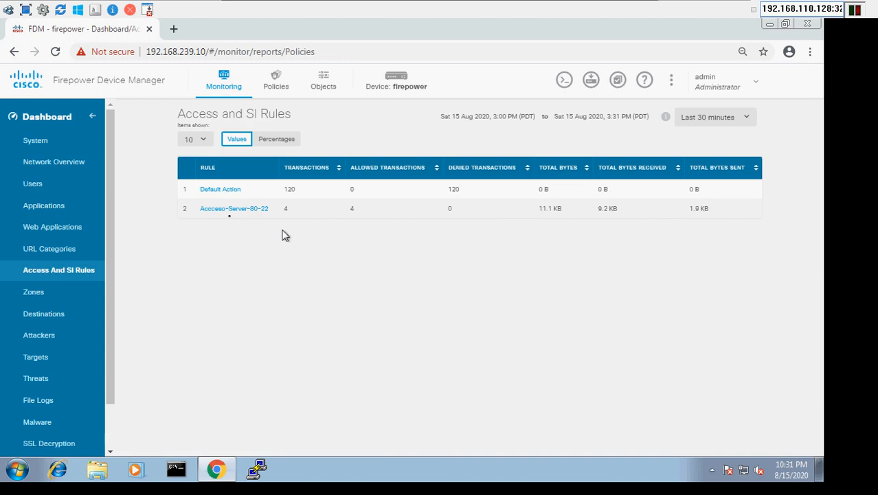
click(227, 211)
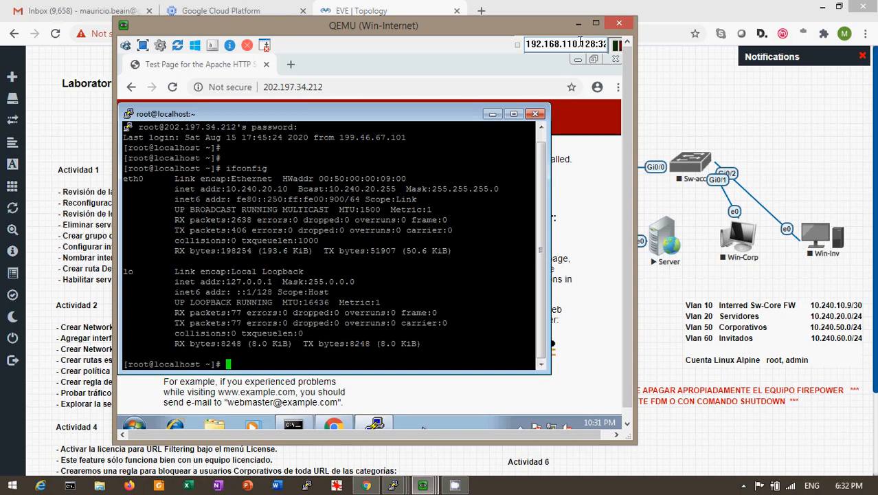
Run exit at the server's SSH prompt to close the PuTTY session.
key(Return)
key(Return)
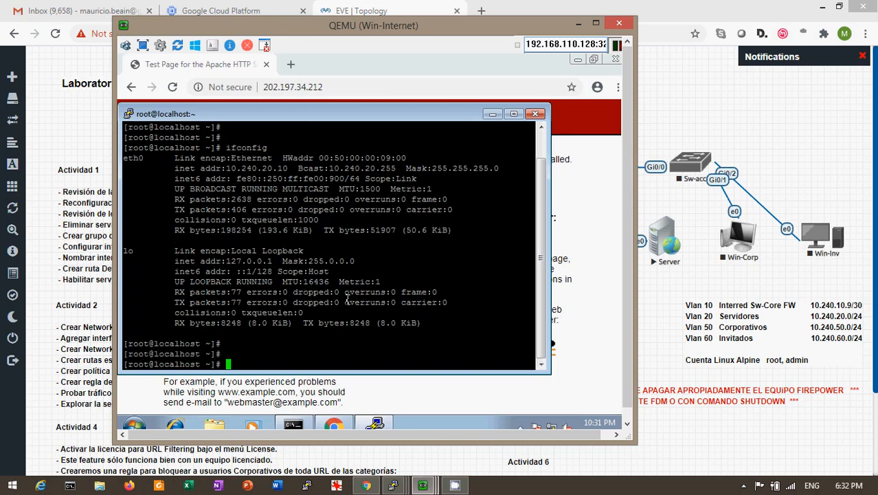
text(exit)
key(Return)
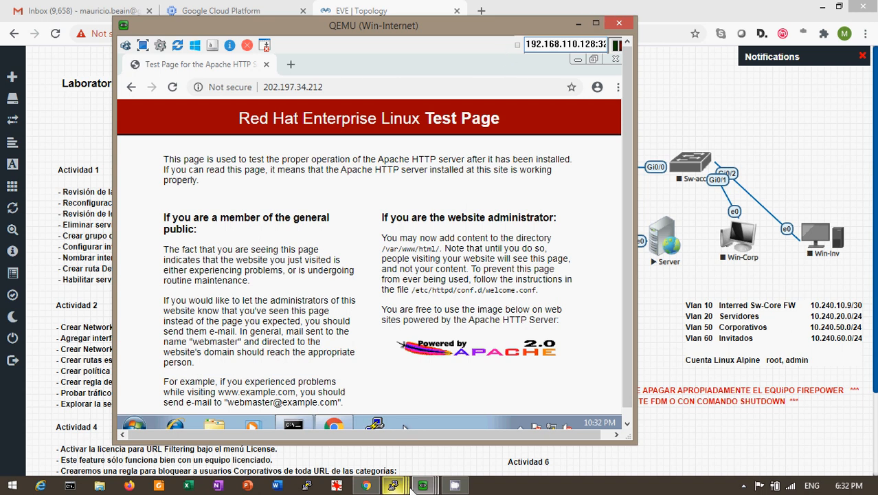
Open the Accceso-Server-80-22 rule report on the management VM to check its 5 transactions, including SSH.
mouse_move(397, 453)
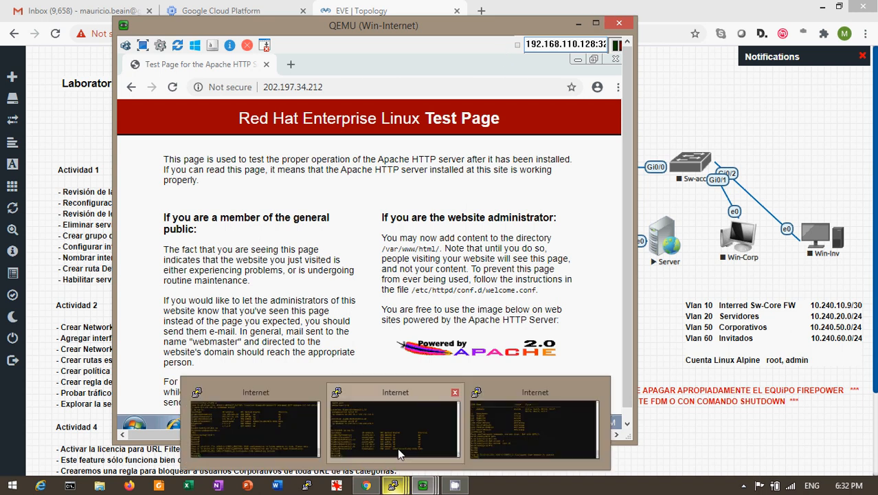
mouse_move(422, 485)
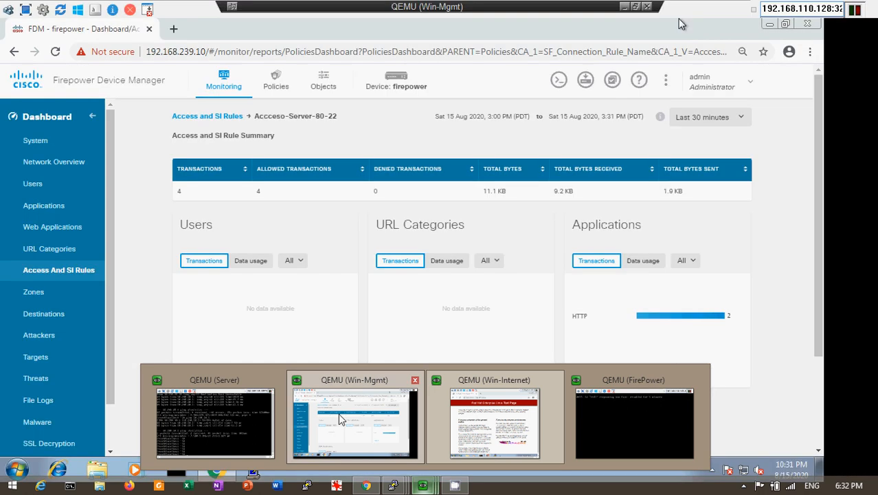
click(341, 419)
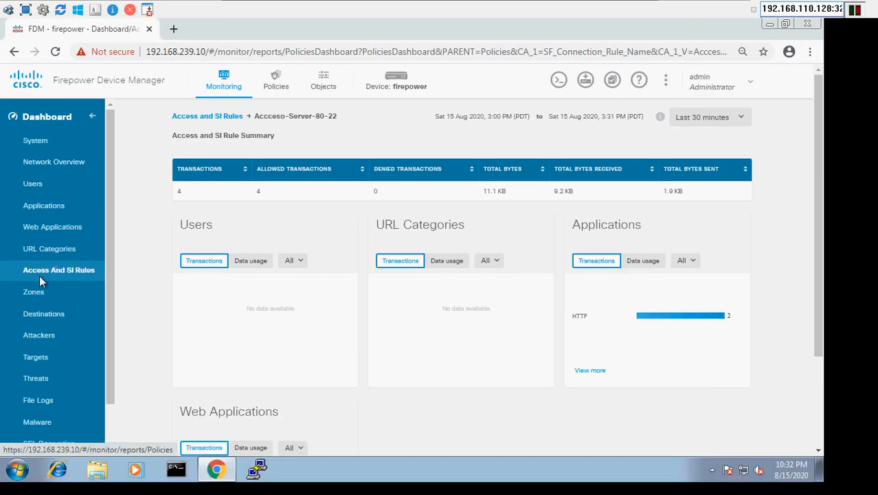
click(55, 268)
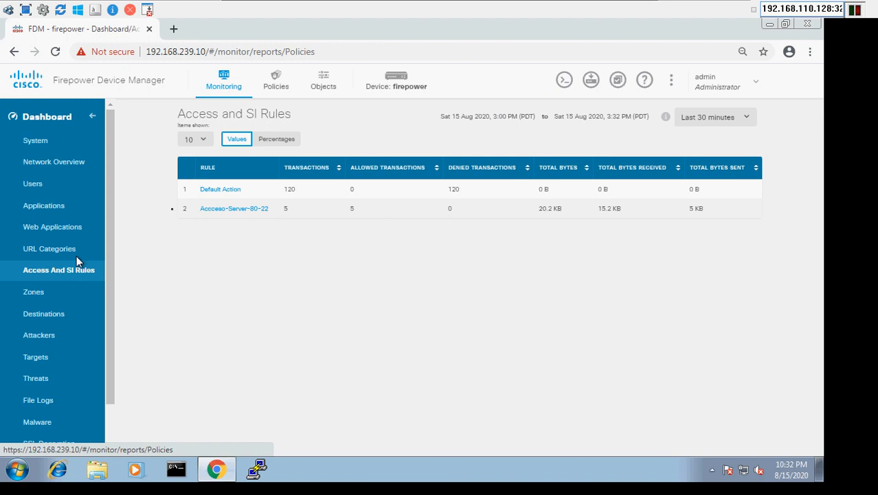
click(226, 213)
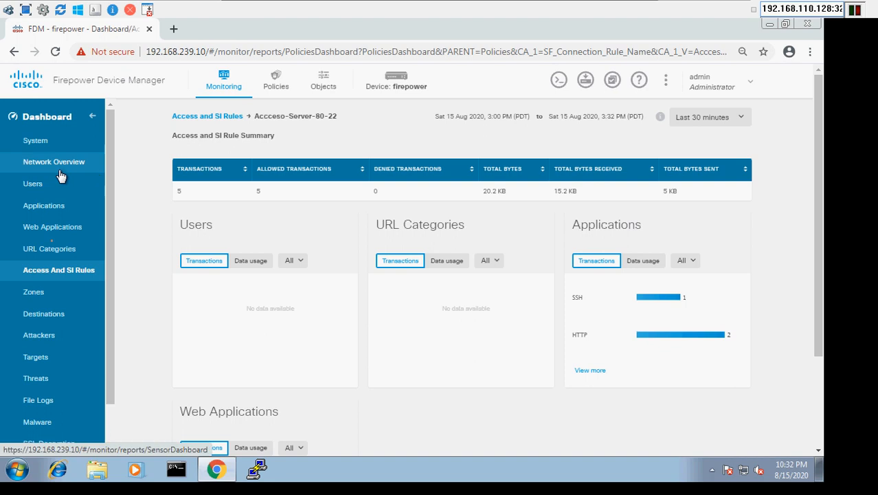
Return to the Access and SI Rules list and Device summary, then switch to the Win-Internet VM.
click(38, 272)
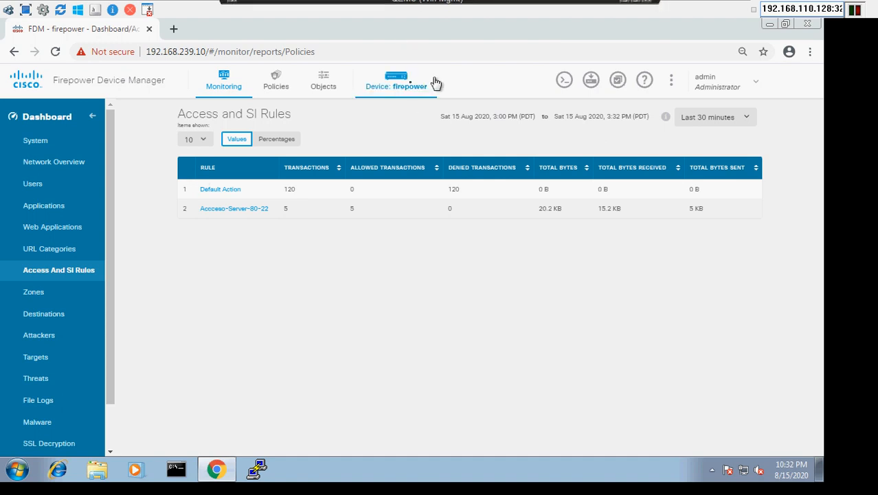
click(403, 83)
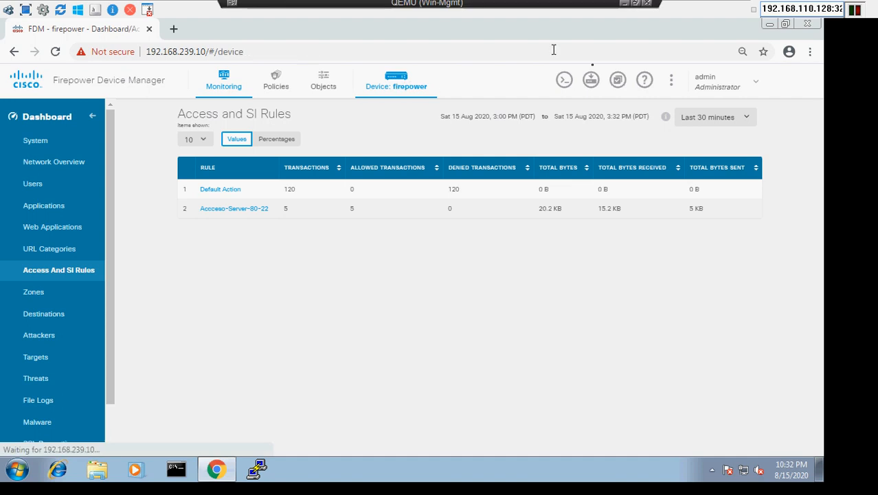
click(624, 7)
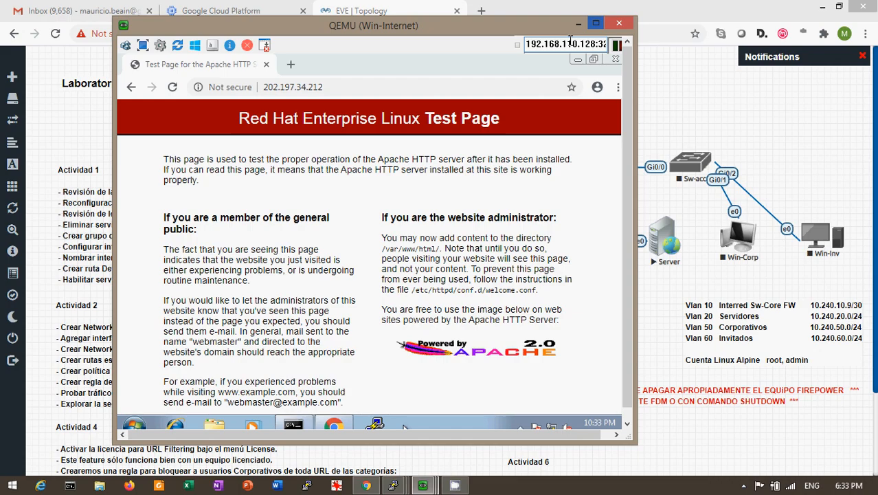
Reload the Apache test page at 202.197.34.212 and minimize the Win-Internet VM window.
click(345, 89)
key(Return)
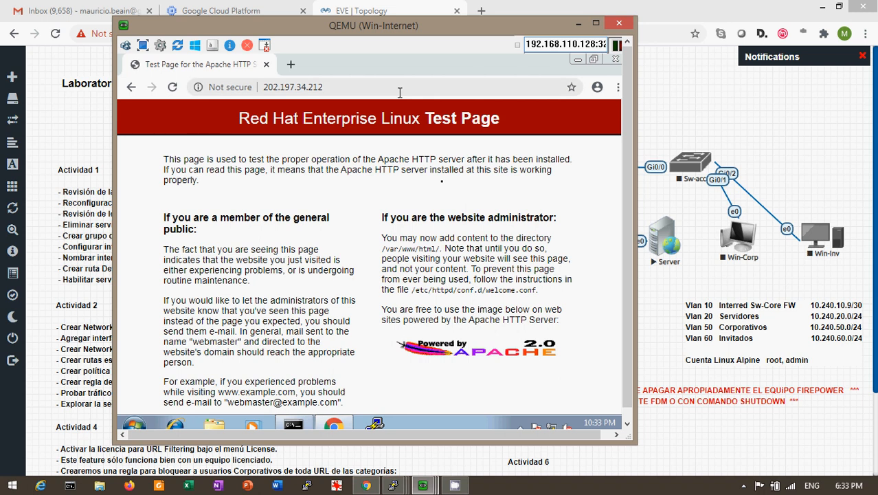
click(576, 23)
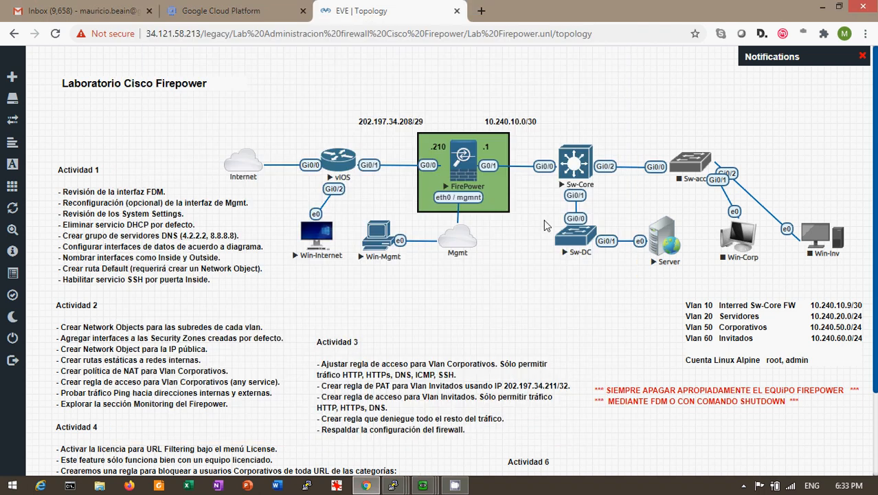